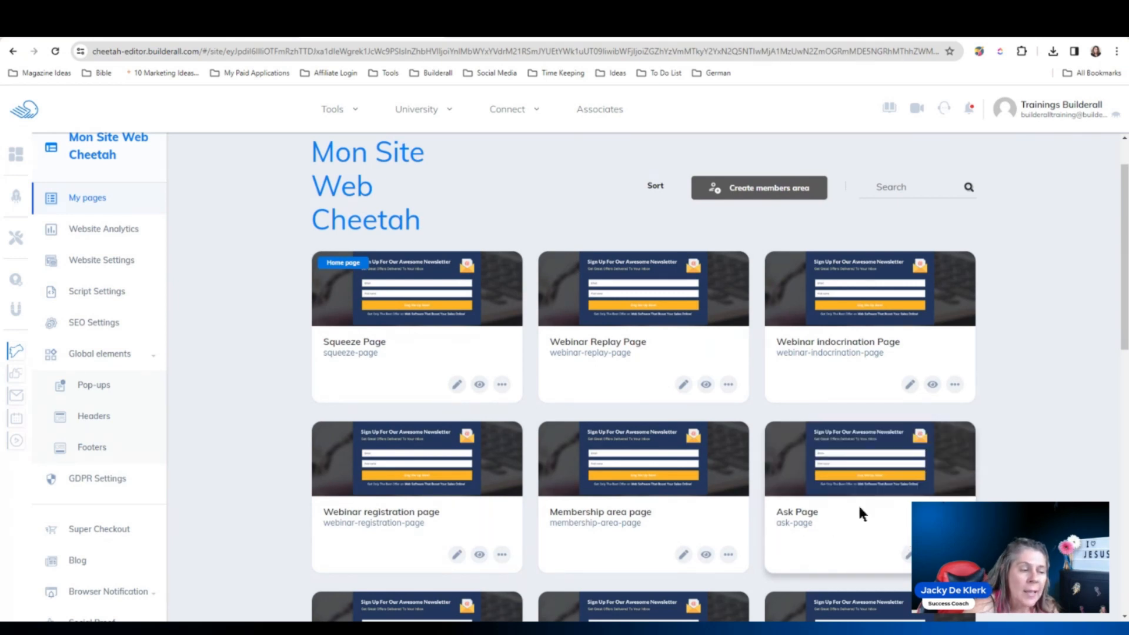
- Tick Ask Page for the Builderall 'Registered for this Course' campaign and save
scroll(924, 482, "up", 1)
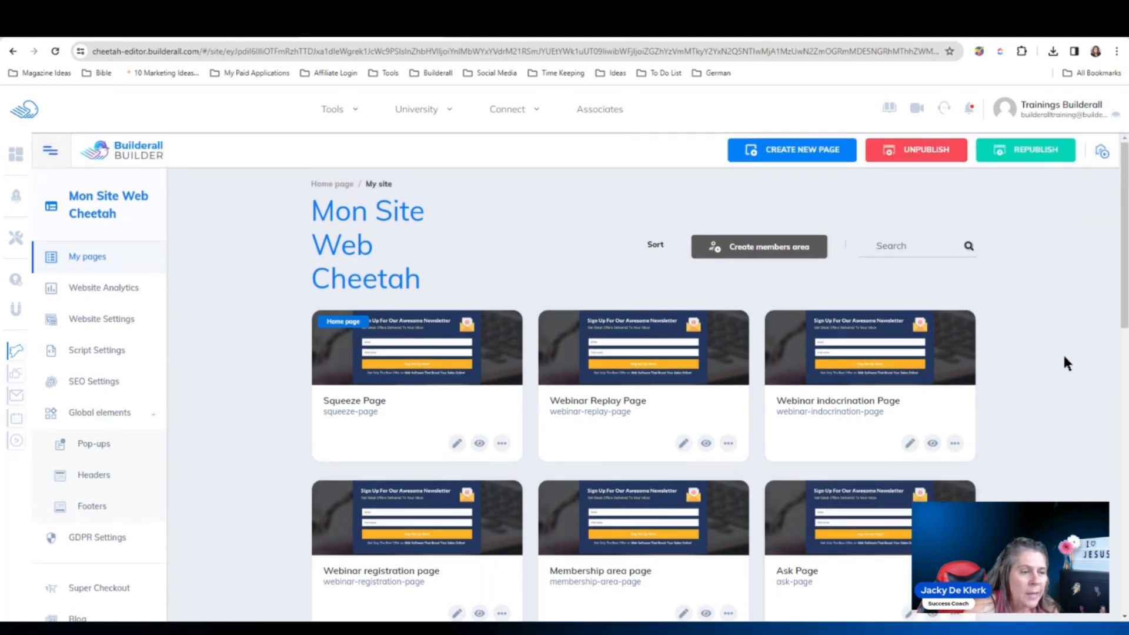
left_click_drag(1124, 303, 1124, 390)
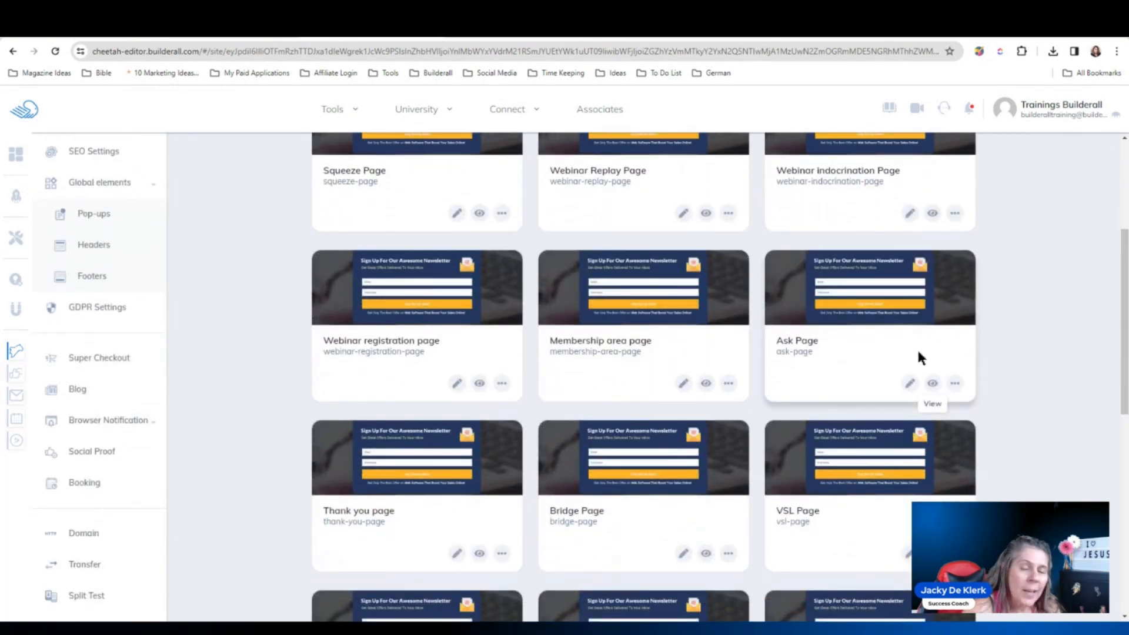
left_click(124, 224)
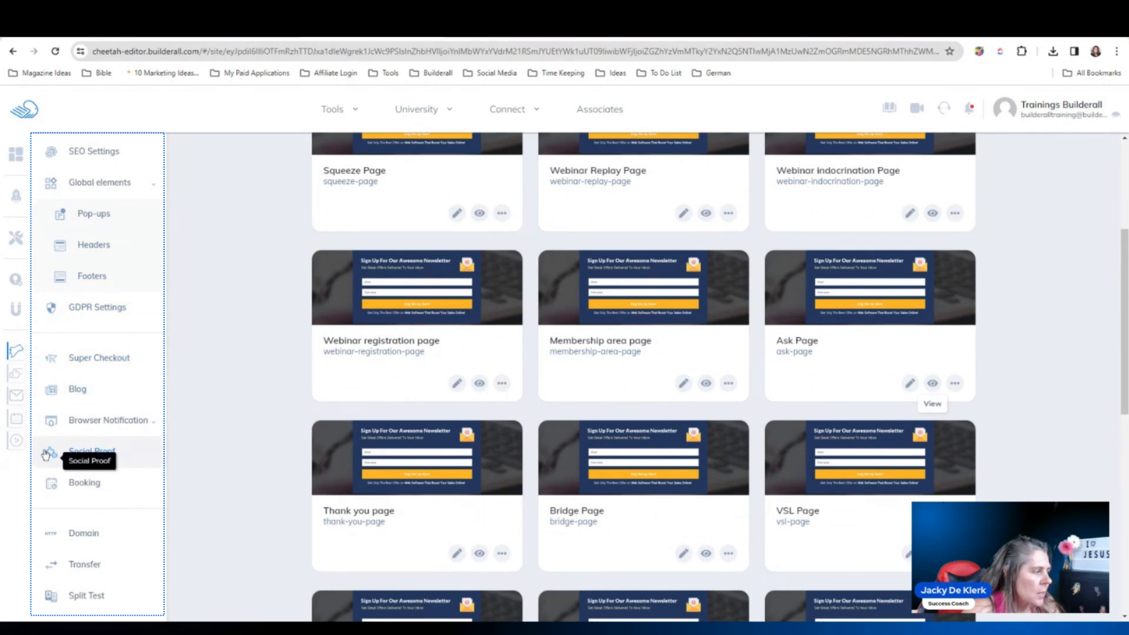
left_click(122, 455)
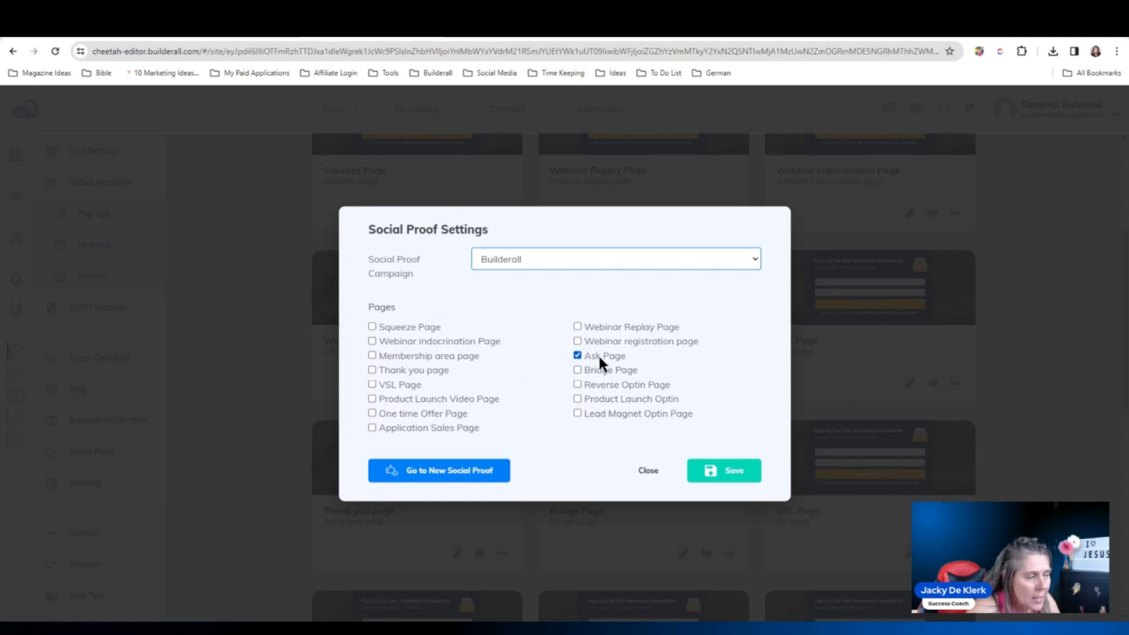
left_click(725, 476)
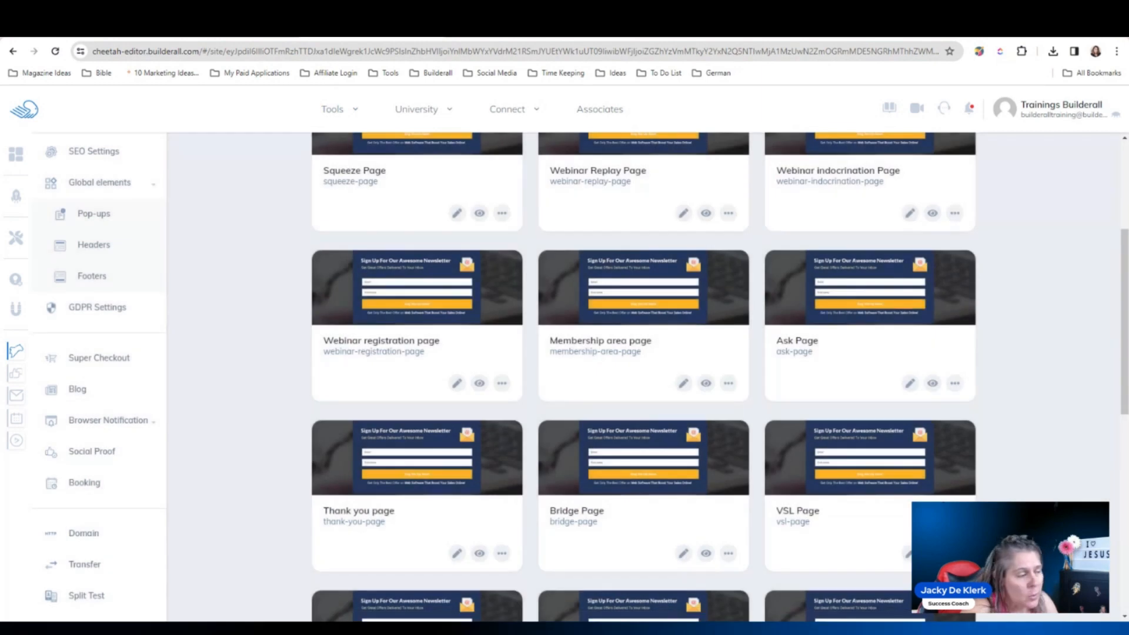
left_click(264, 29)
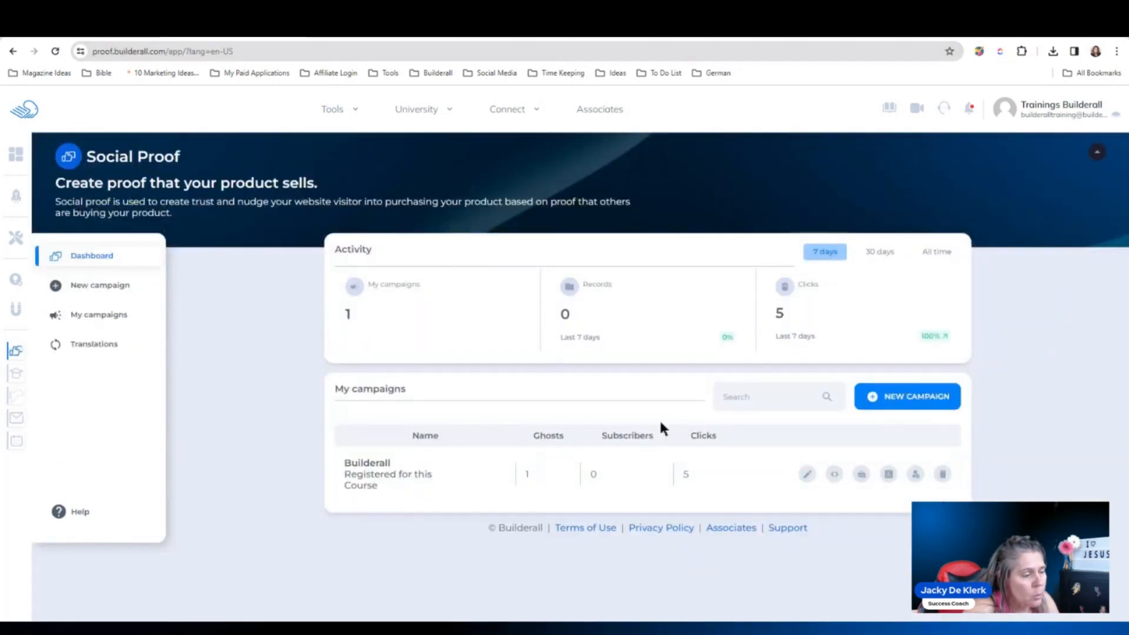
- Edit the Builderall campaign, keep eLearning as its data source, and save (interval 10, duration 5)
left_click(808, 474)
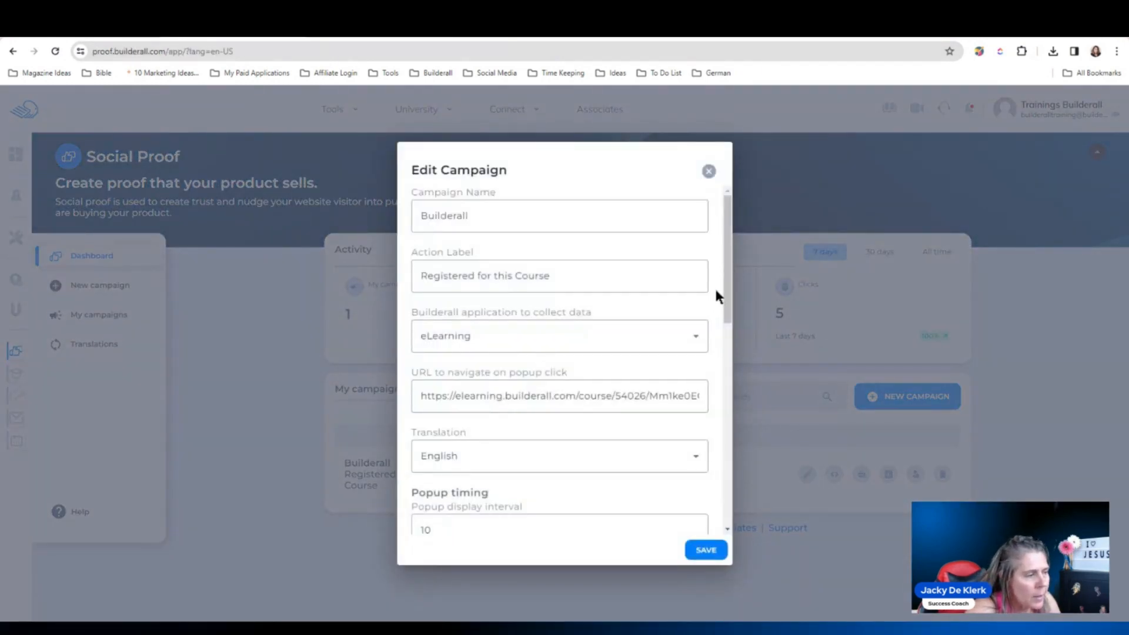
left_click_drag(727, 288, 731, 317)
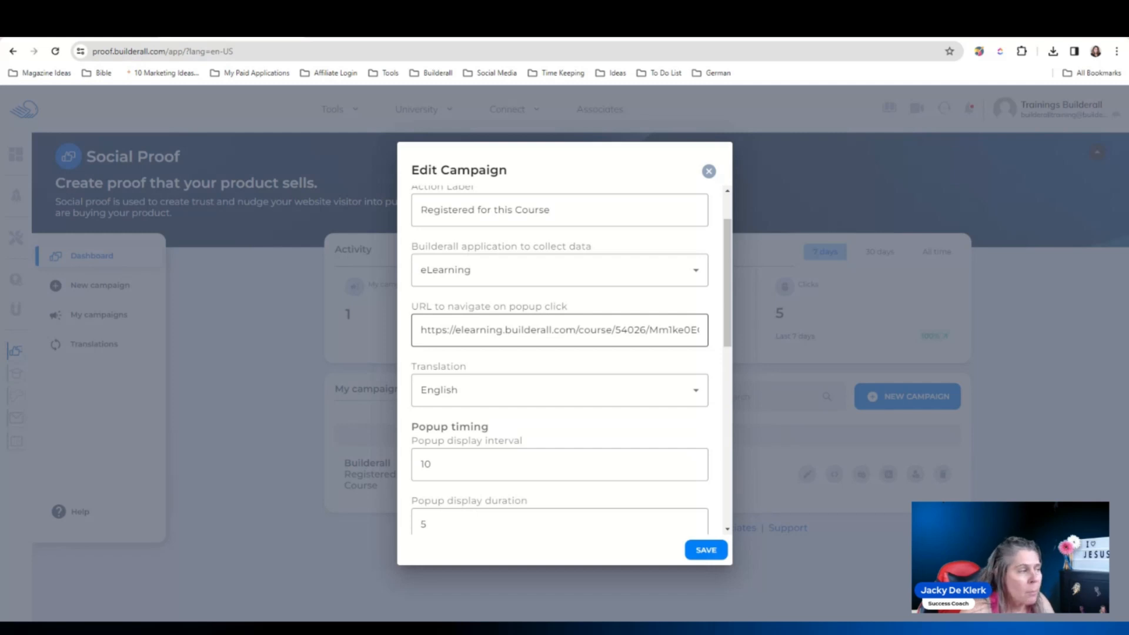
left_click(531, 272)
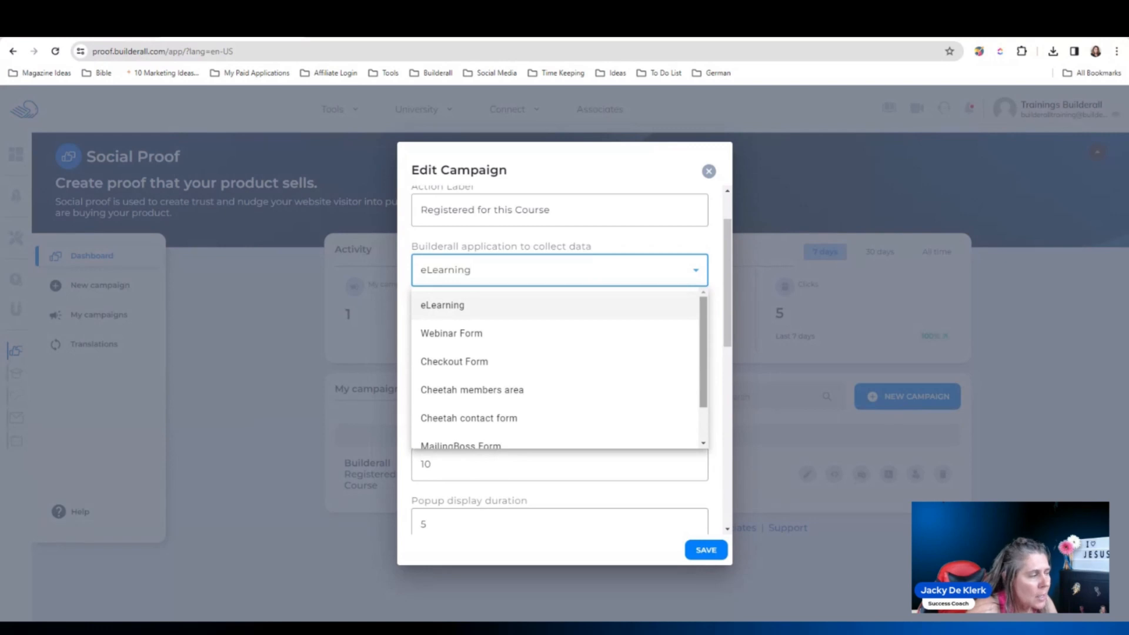
left_click_drag(703, 307, 715, 352)
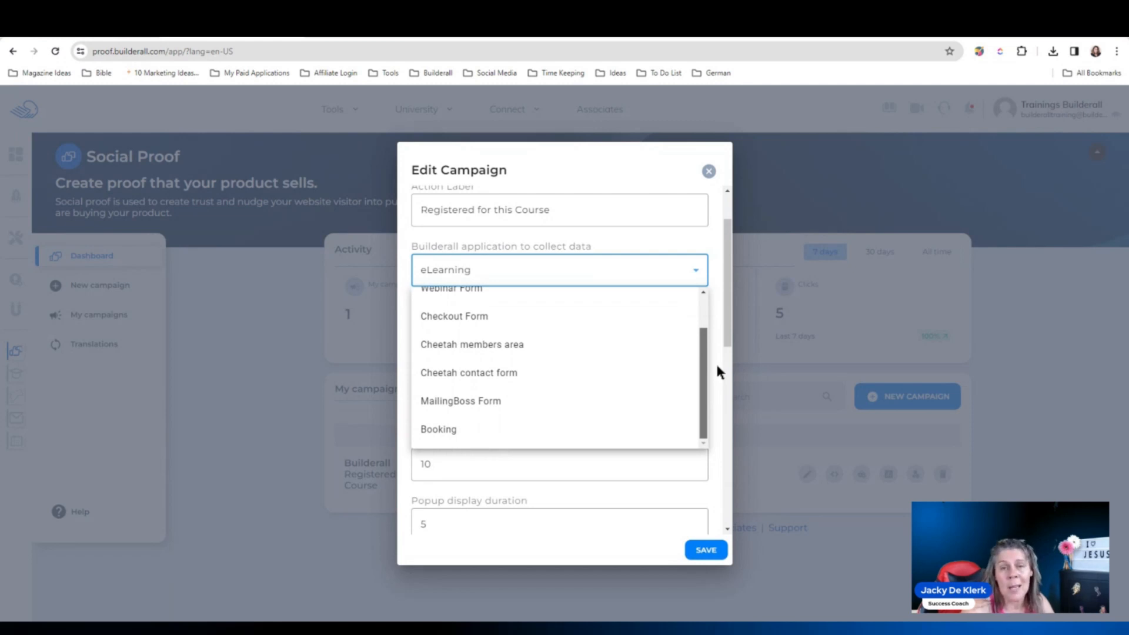
left_click_drag(710, 348, 707, 294)
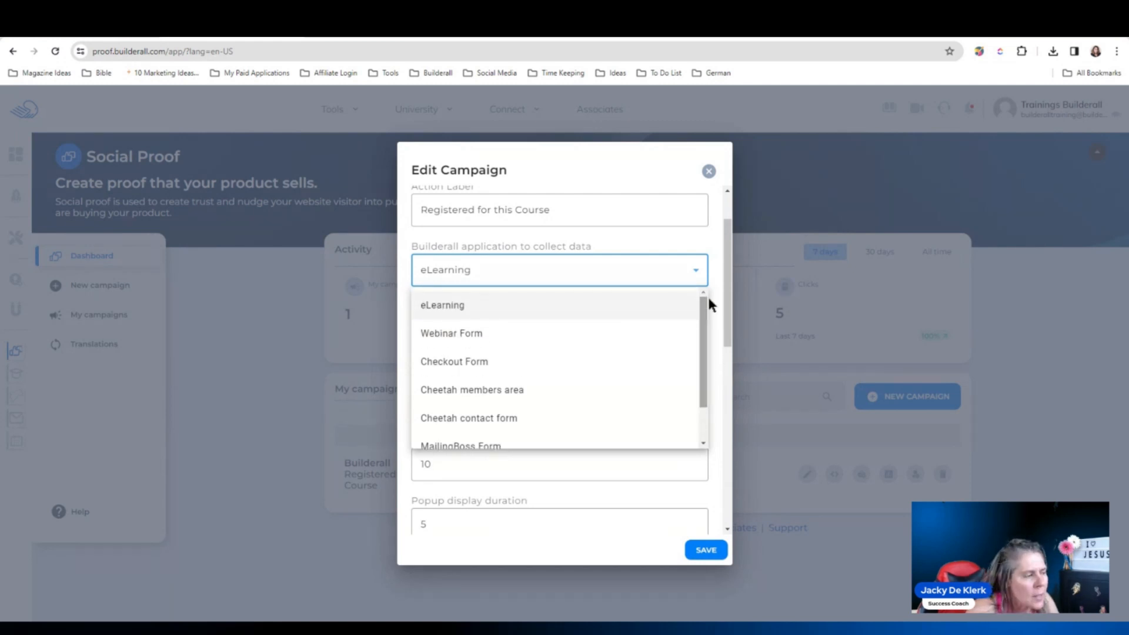
left_click(456, 311)
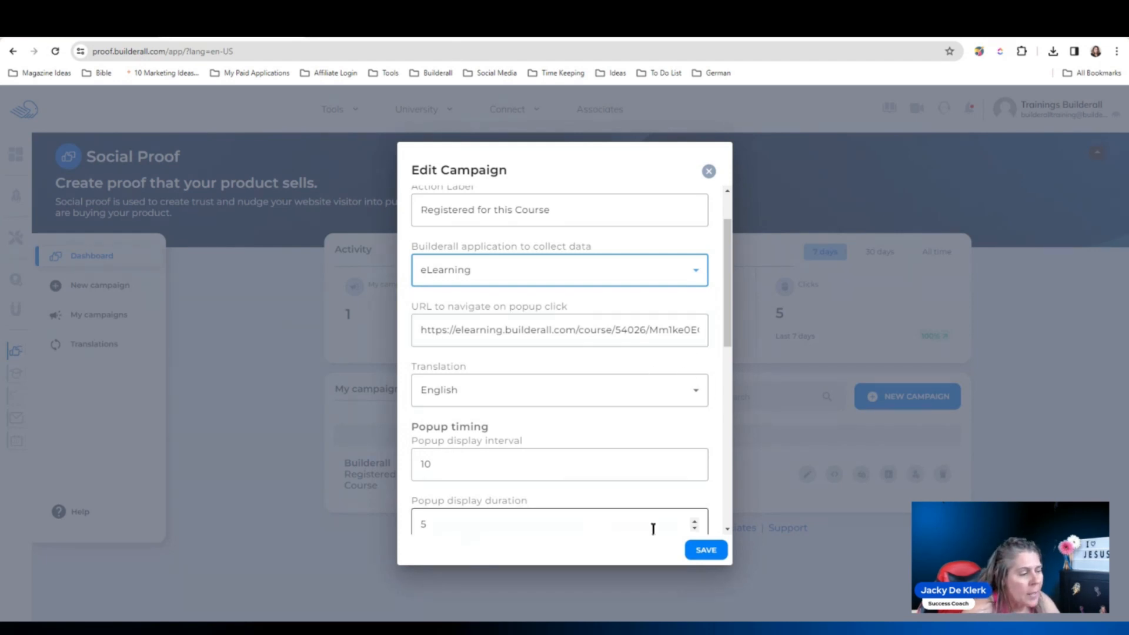
left_click(708, 550)
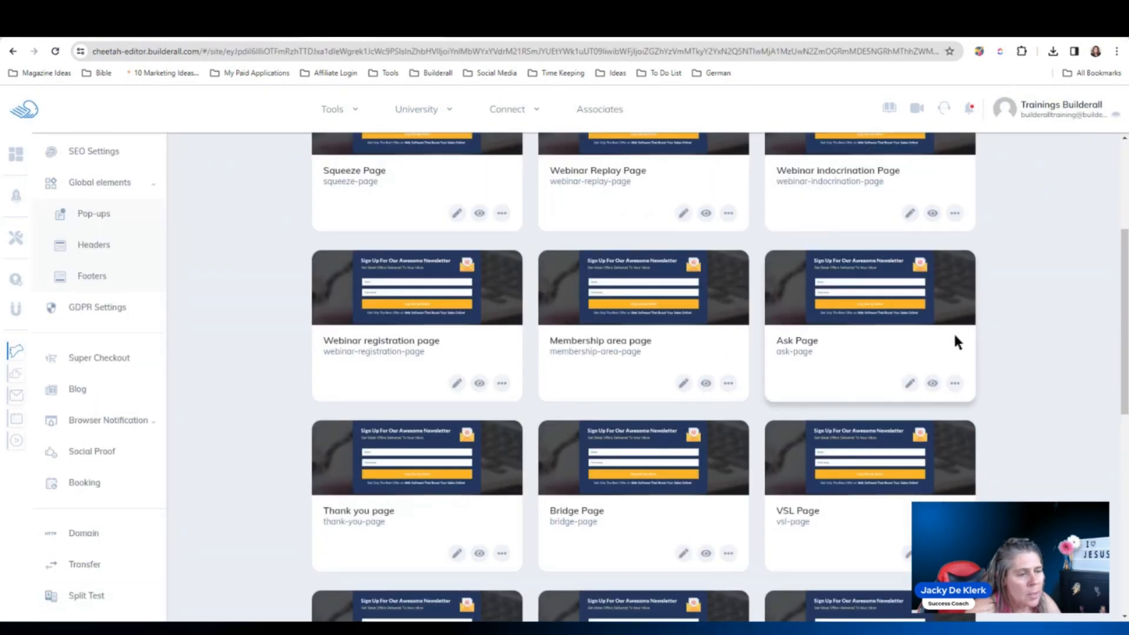
- Republish the site, then view the live Ask Page showing the 'Registered for this Course' popup
scroll(990, 295, "up", 5)
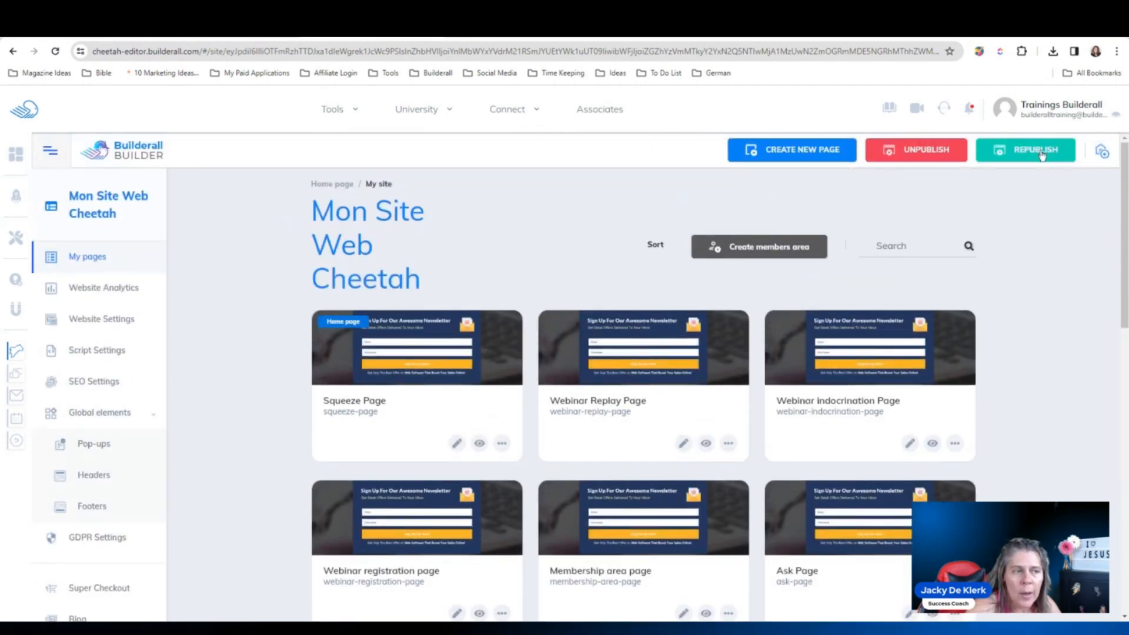
left_click(1041, 153)
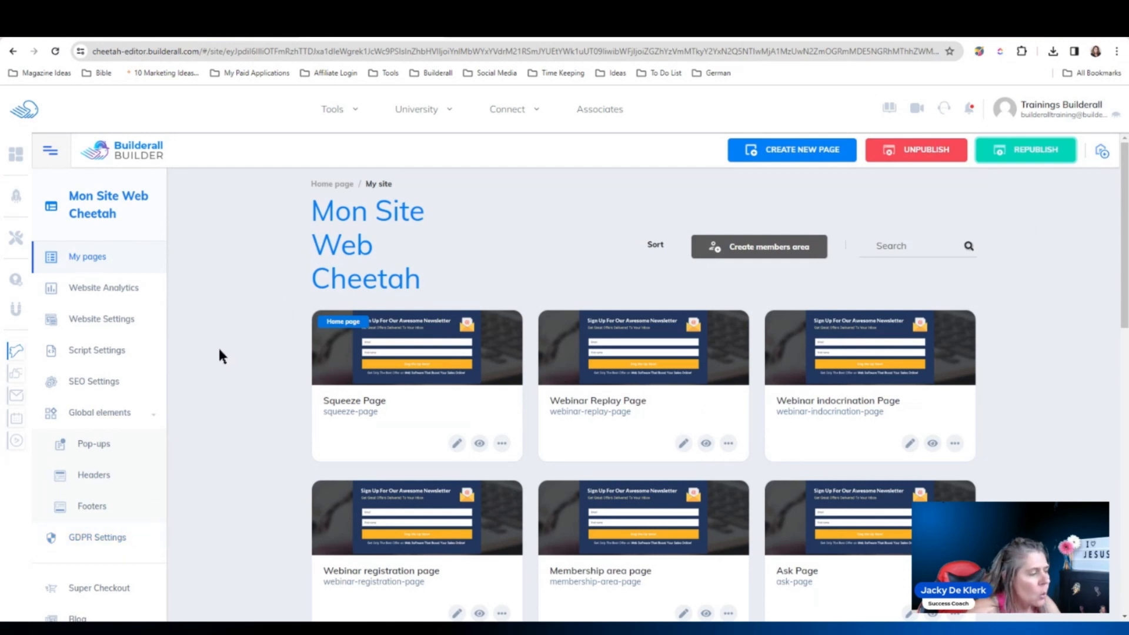
scroll(216, 341, "down", 1)
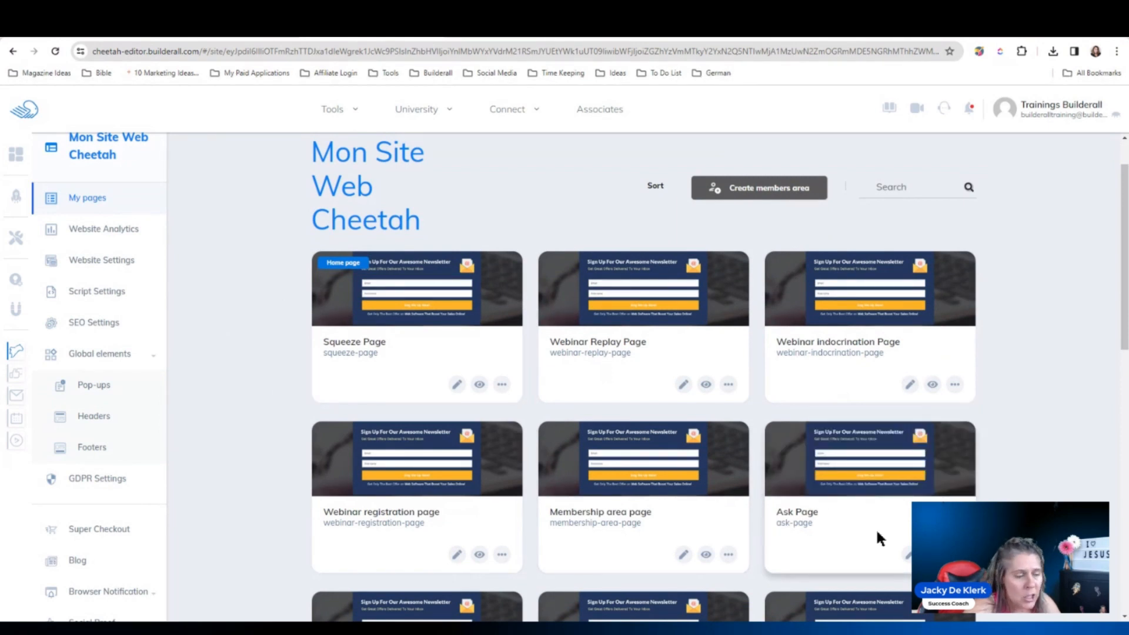
left_click(933, 555)
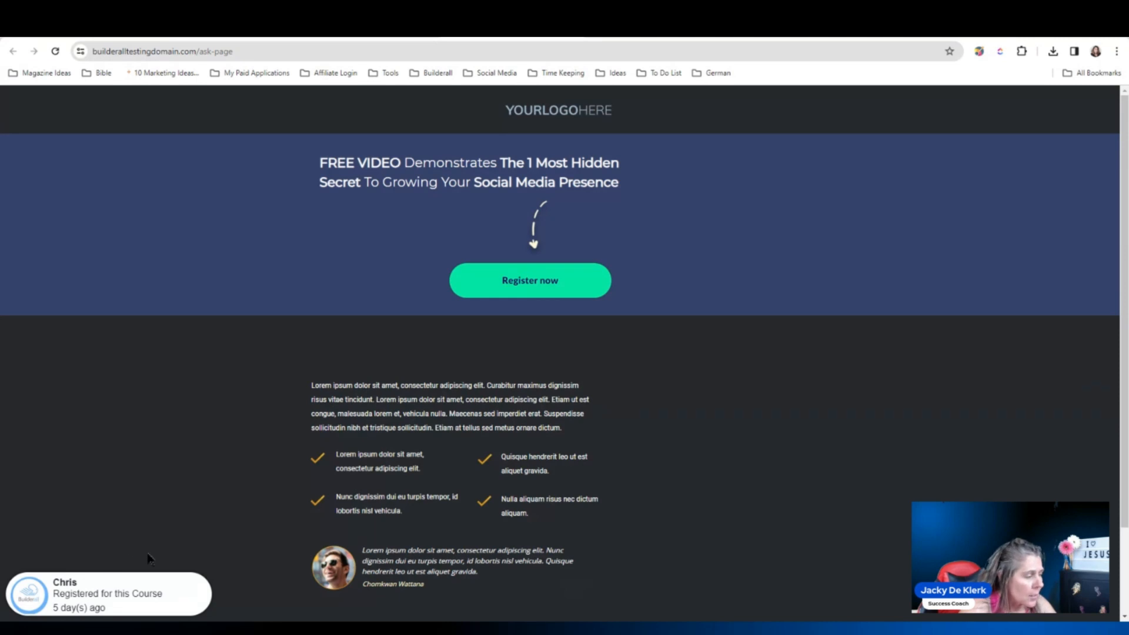
- Follow the popup to the course registration form and enter a test name, e-mail and password
left_click(132, 591)
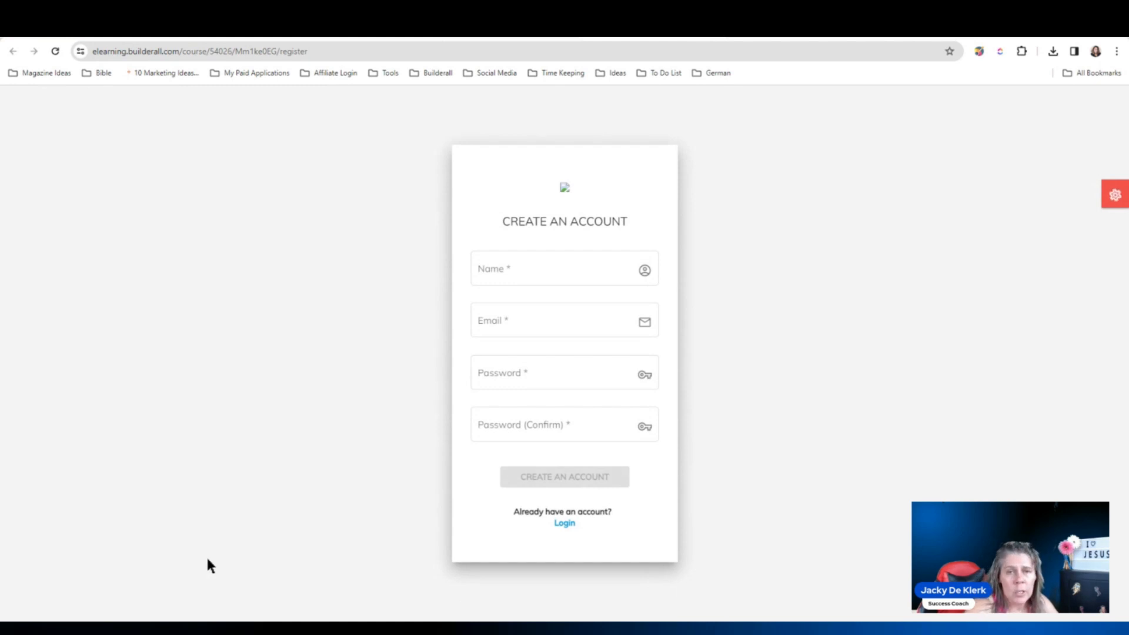
left_click(524, 268)
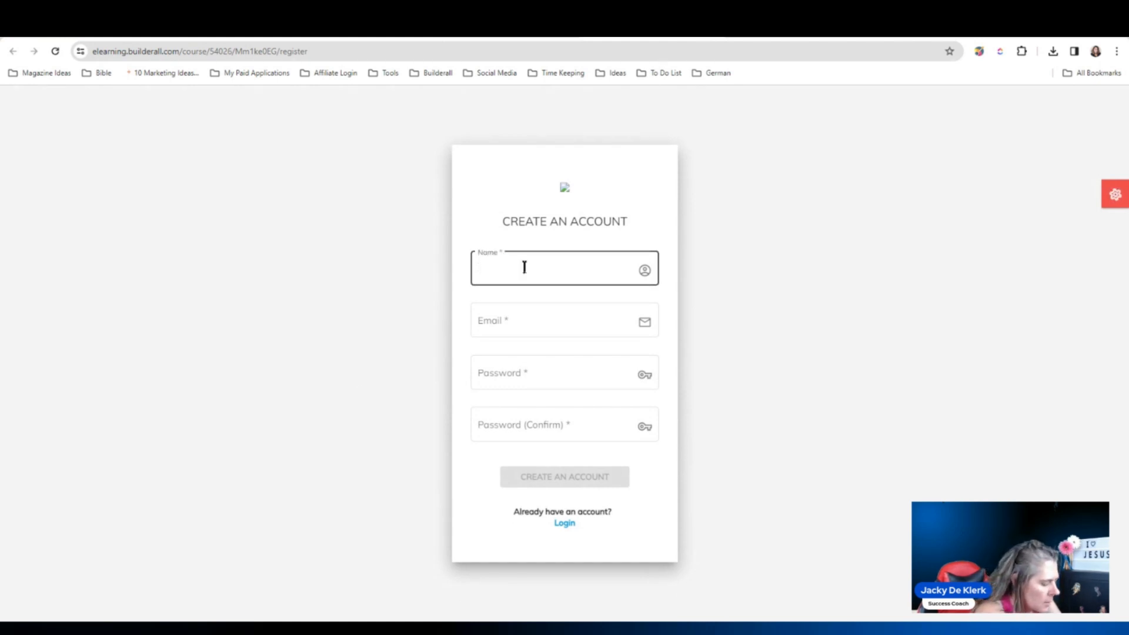
type("Jack")
key("Tab")
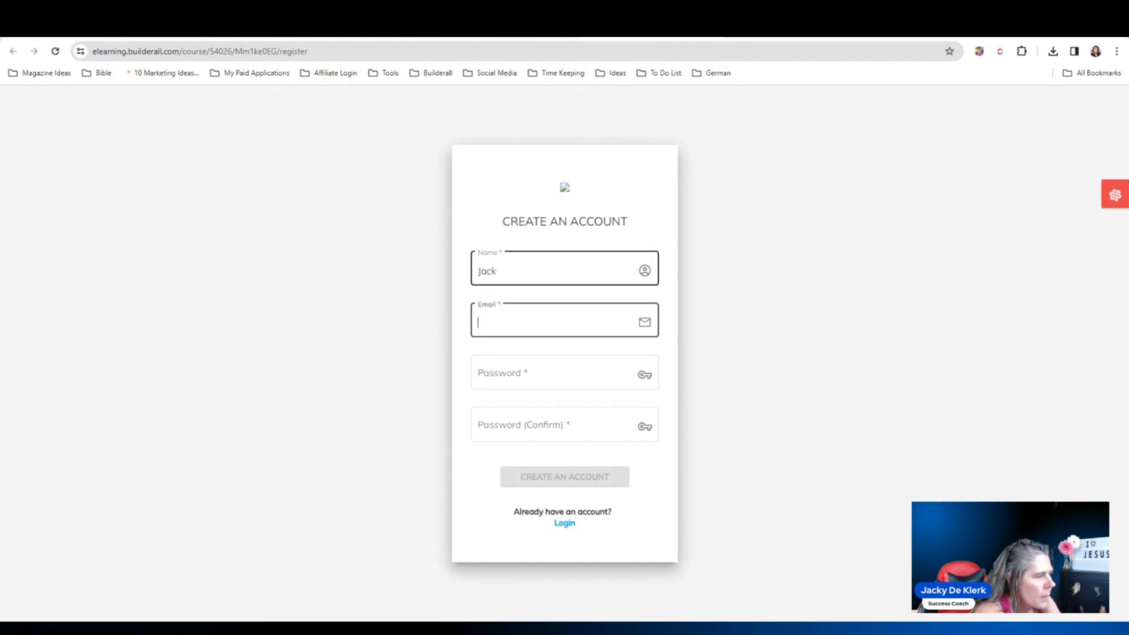
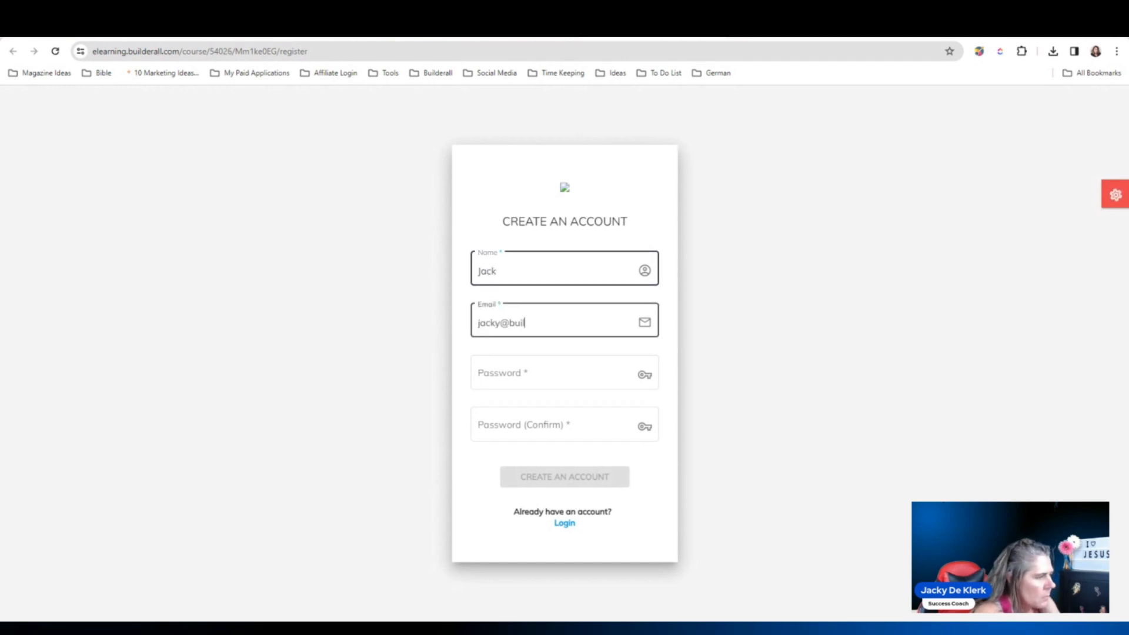
key("Tab")
type("••••••••")
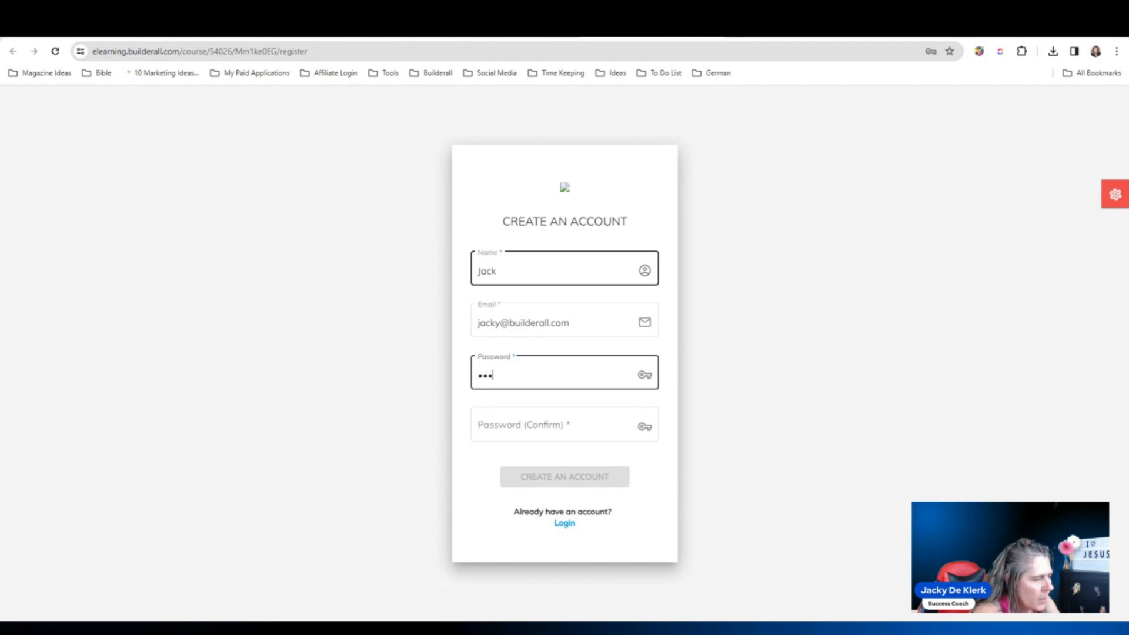
key("Tab")
type("••••••••")
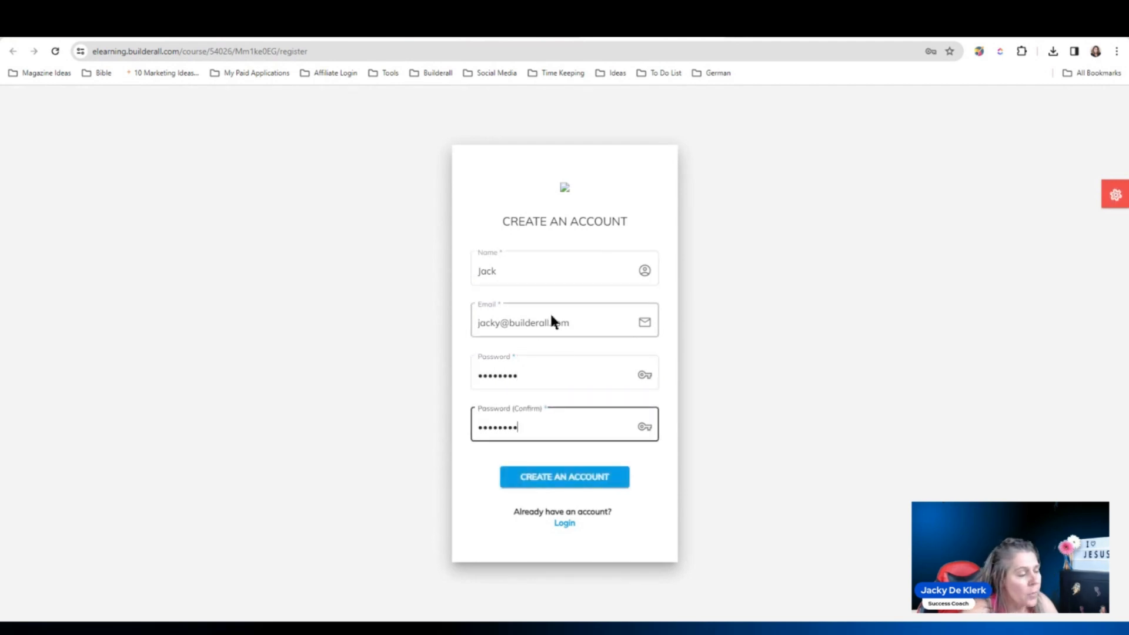
- Create the test student account, dismiss the browser warning, and return to the Ask Page
left_click(588, 479)
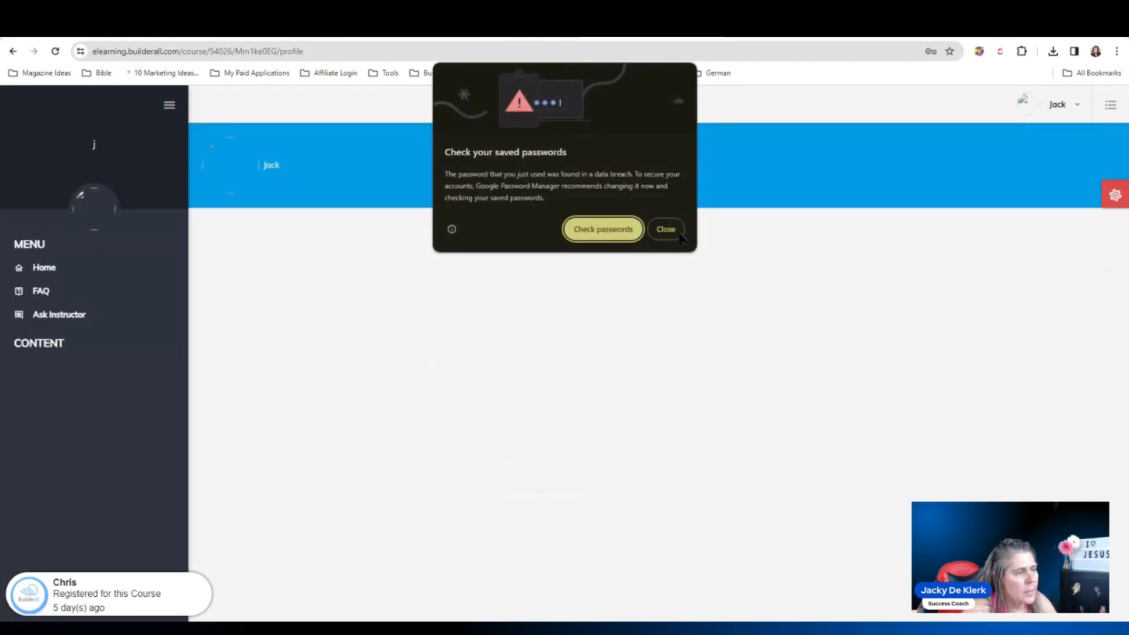
left_click(676, 231)
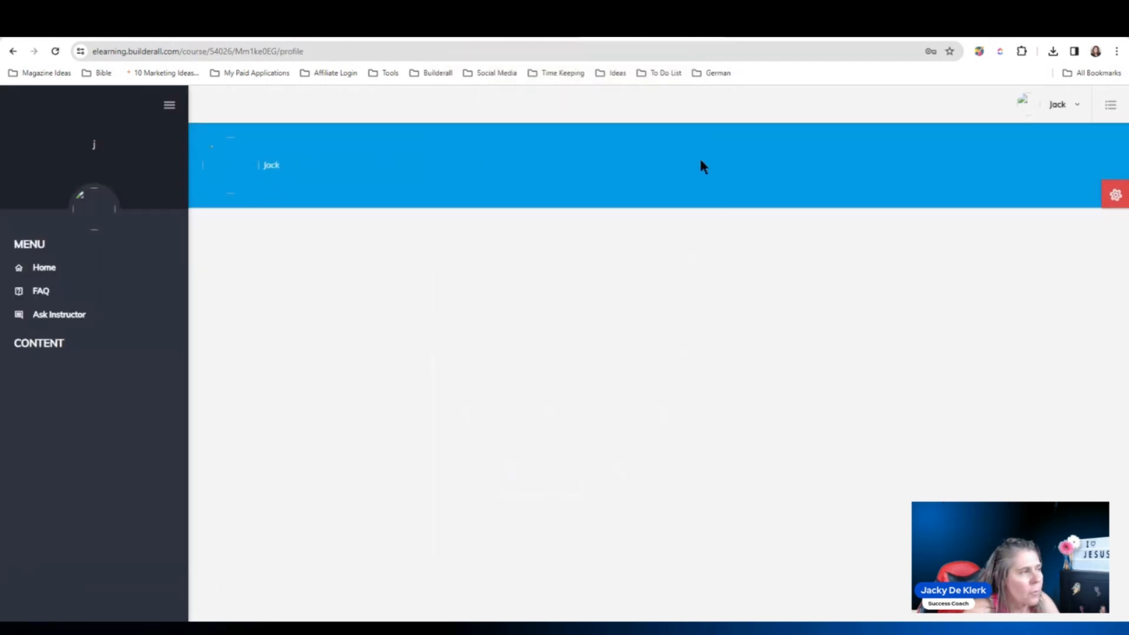
left_click(714, 36)
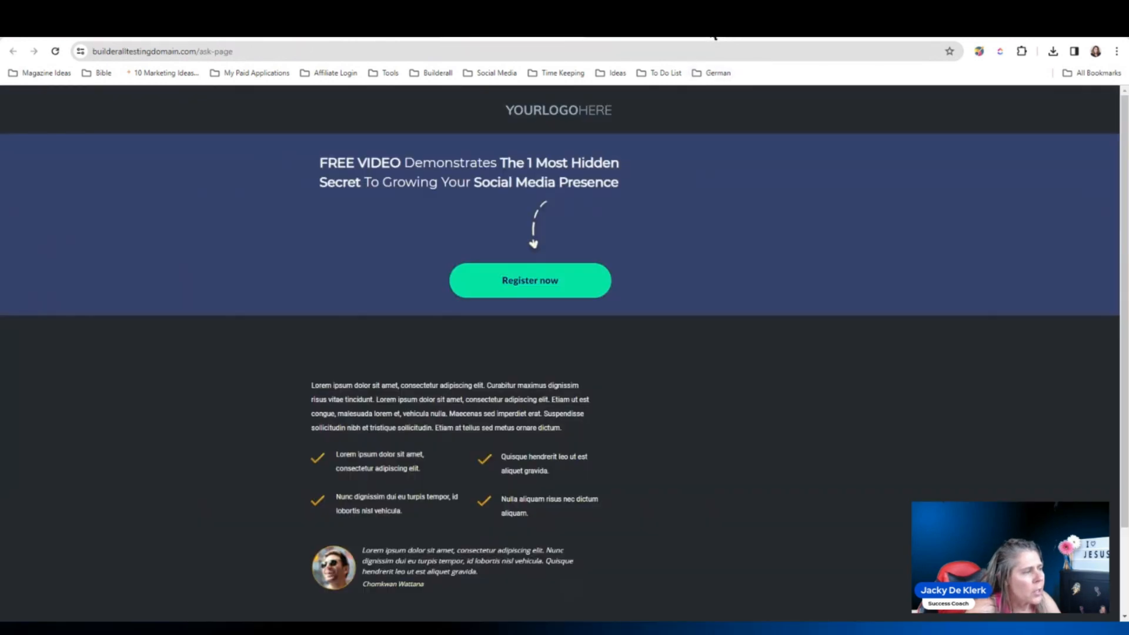
- On the Social Proof dashboard, check that the campaign's records list shows Total records: 1
left_click(218, 37)
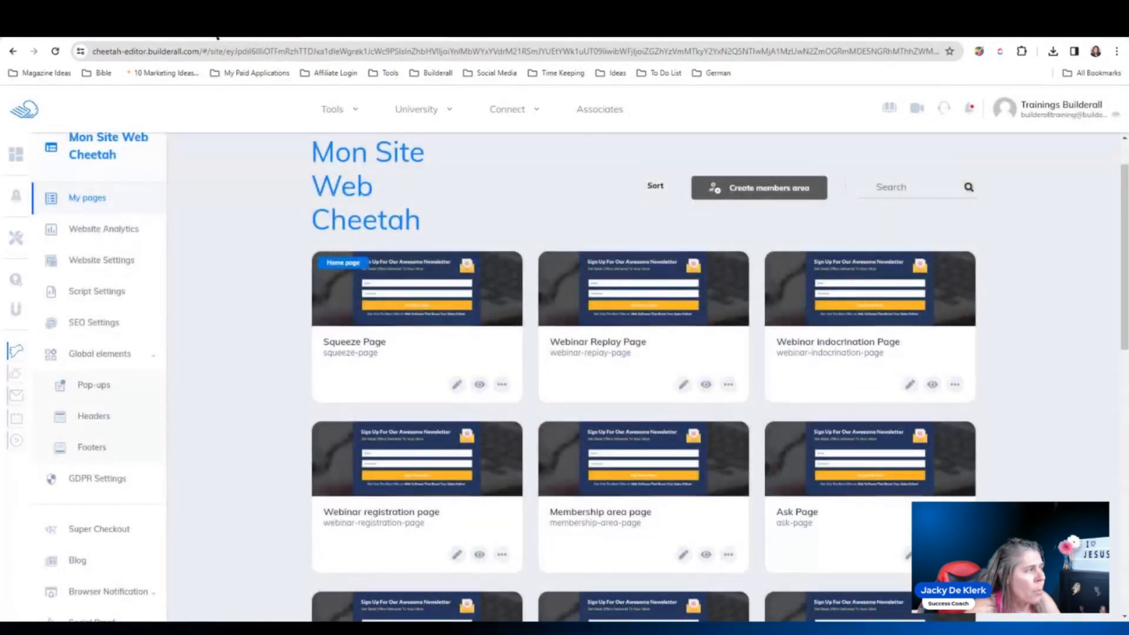
left_click(217, 37)
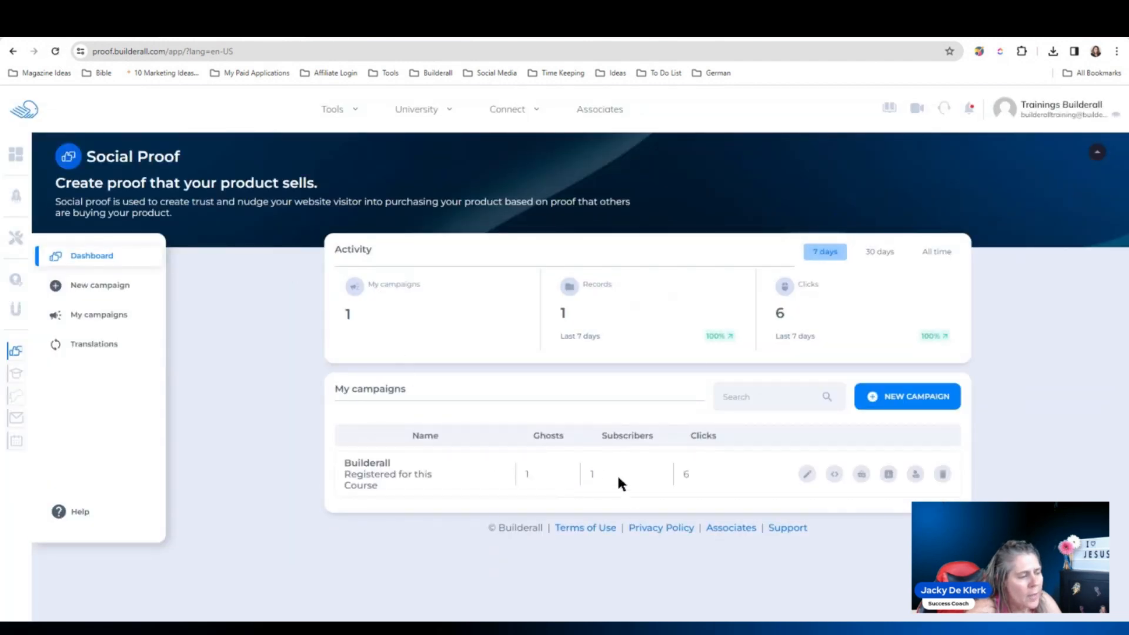
left_click(864, 474)
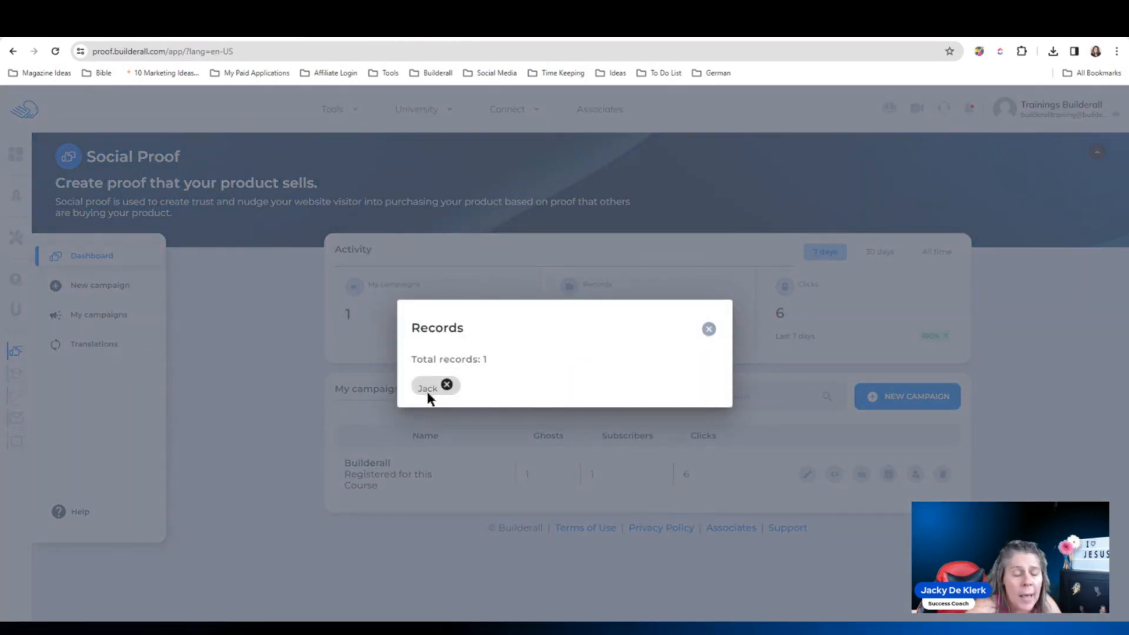
left_click(708, 329)
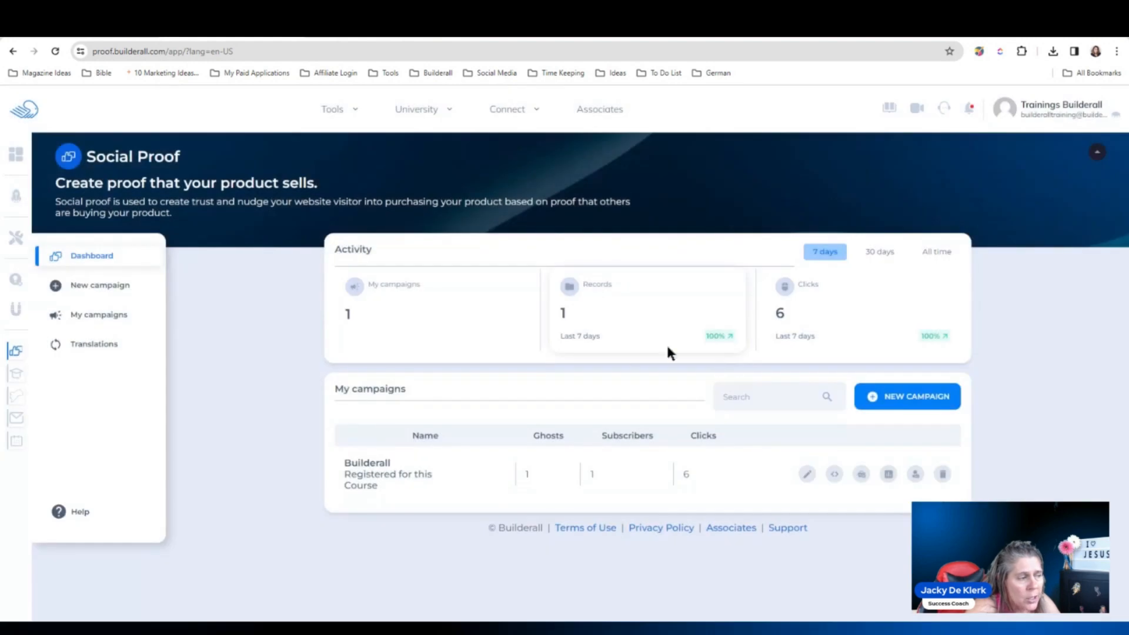